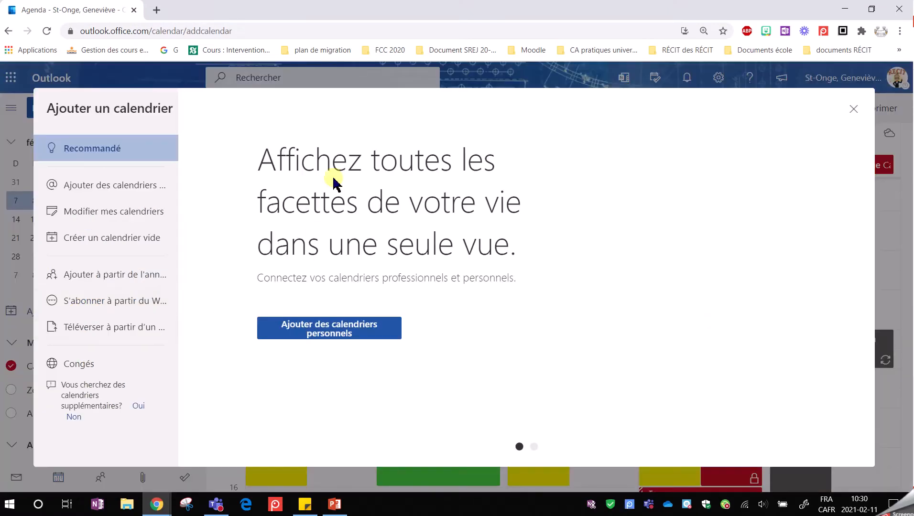
Step: Create a blank calendar named Équipe 060 with the checkmark charm under Mes calendriers, and close the calendar creation dialog
click(103, 243)
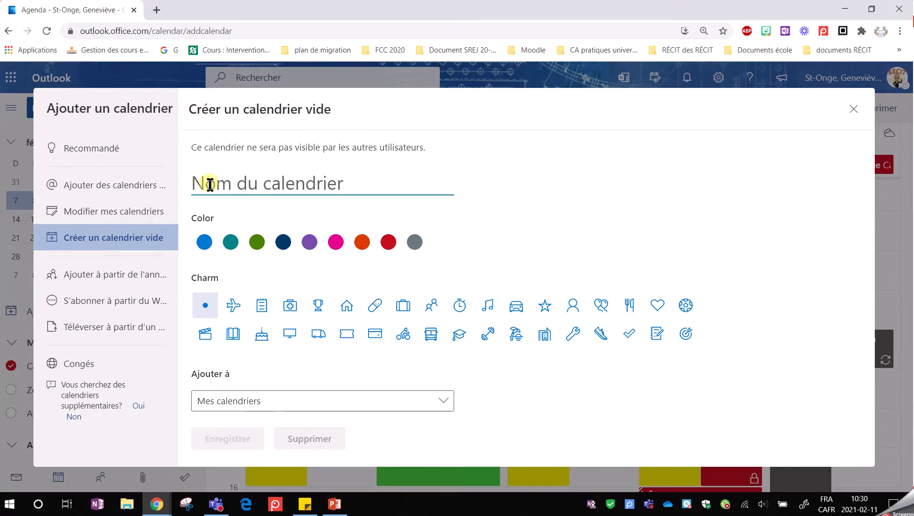
text(Écuipe 060)
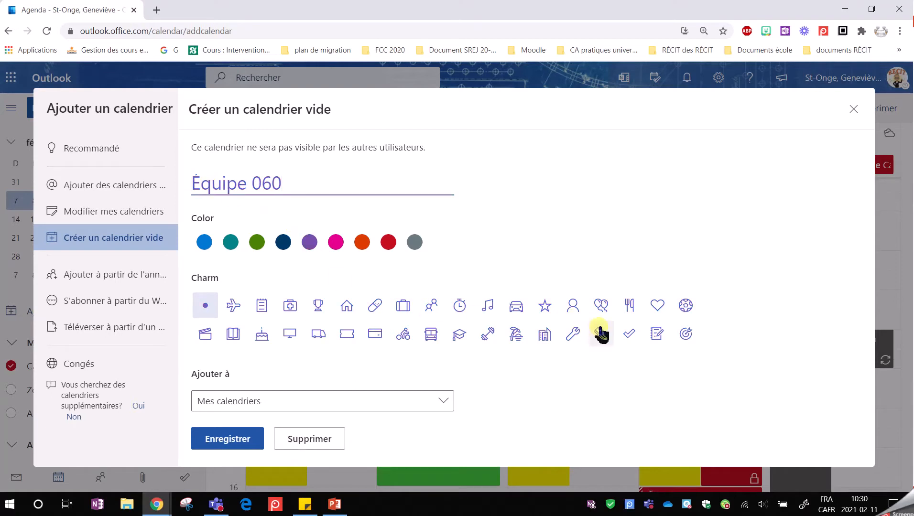
click(629, 335)
click(222, 440)
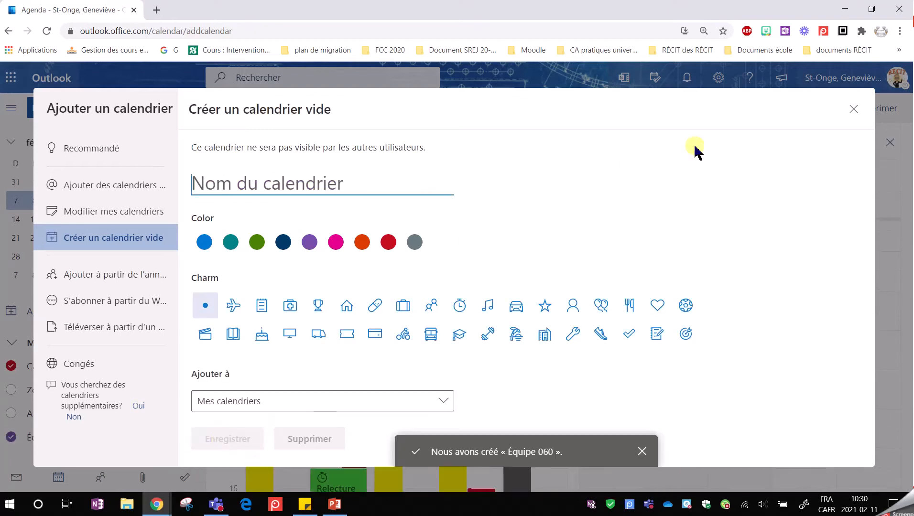
click(853, 109)
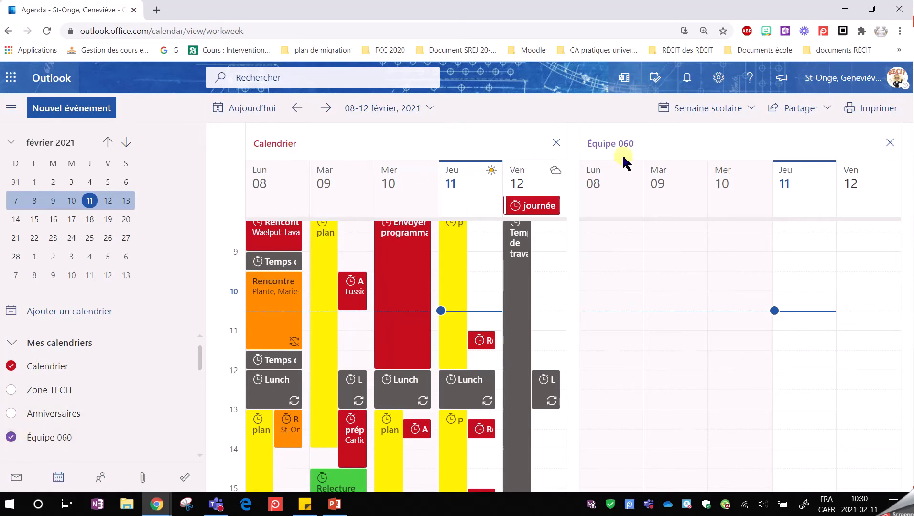
Step: Show only the Équipe 060 calendar and add a "Rencontre d'équipe" event on 11 February 2021 from 10:30 to 11:00, dismissing the reminders
click(557, 143)
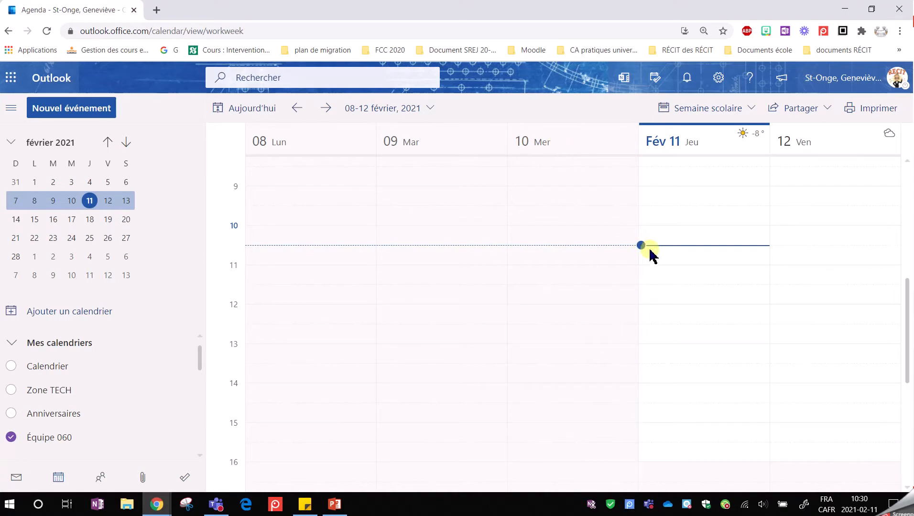
click(675, 262)
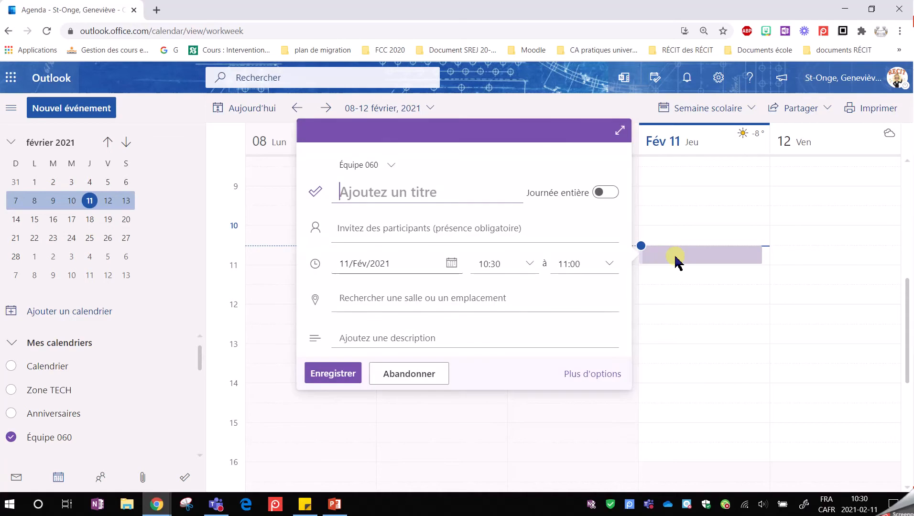
text(REncontre)
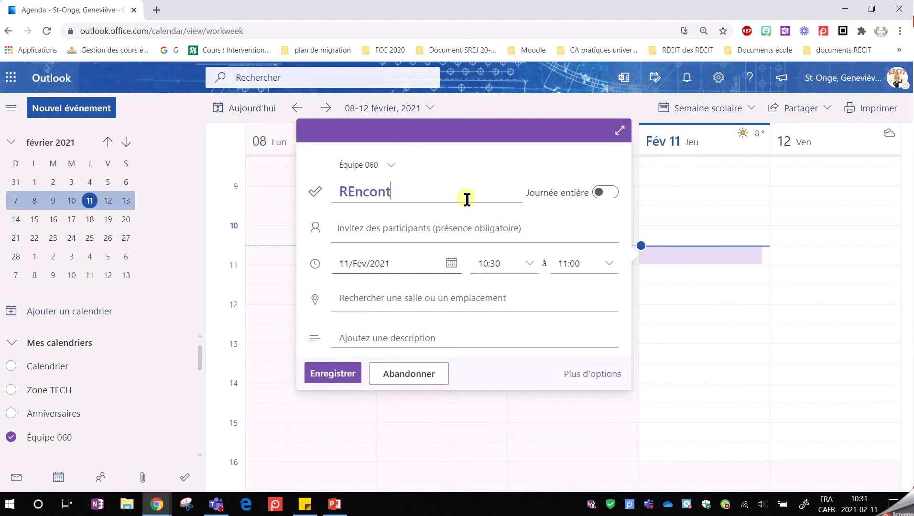
key(BackSpace)
key(BackSpace)
key(BackSpace)
key(BackSpace)
key(BackSpace)
text(encontre d'équipe)
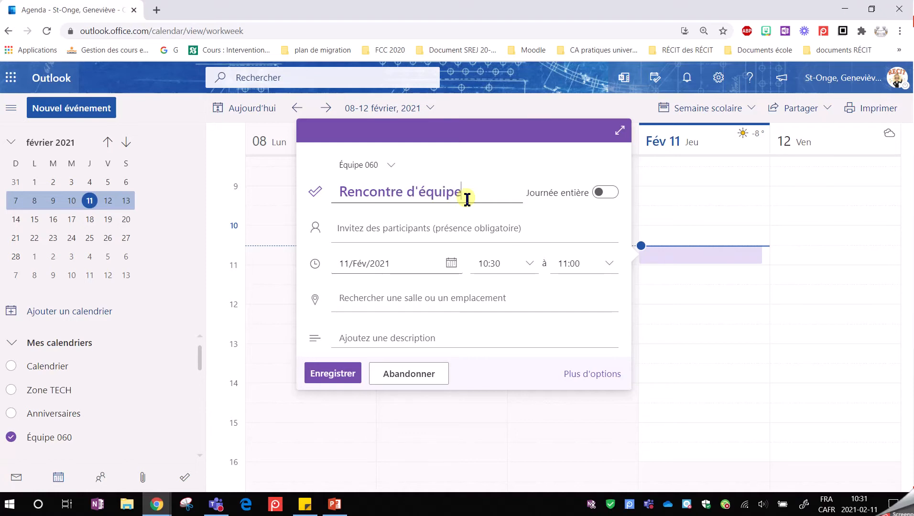
click(329, 375)
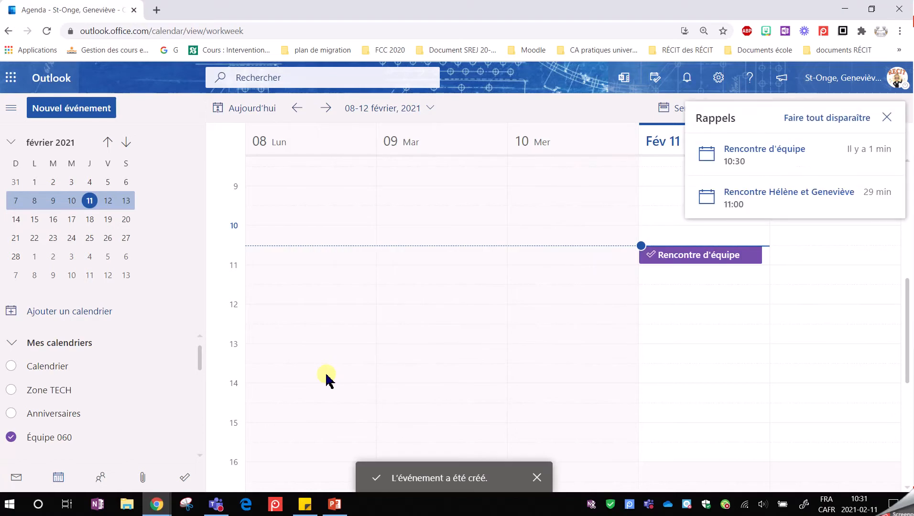
click(886, 118)
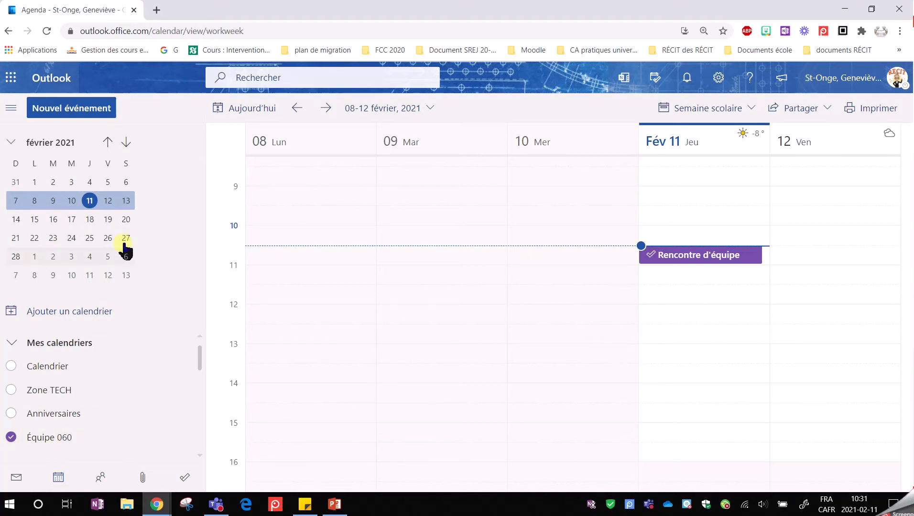
Step: Reload the calendar page, dismiss the reminders and open the shared calendars settings
click(47, 31)
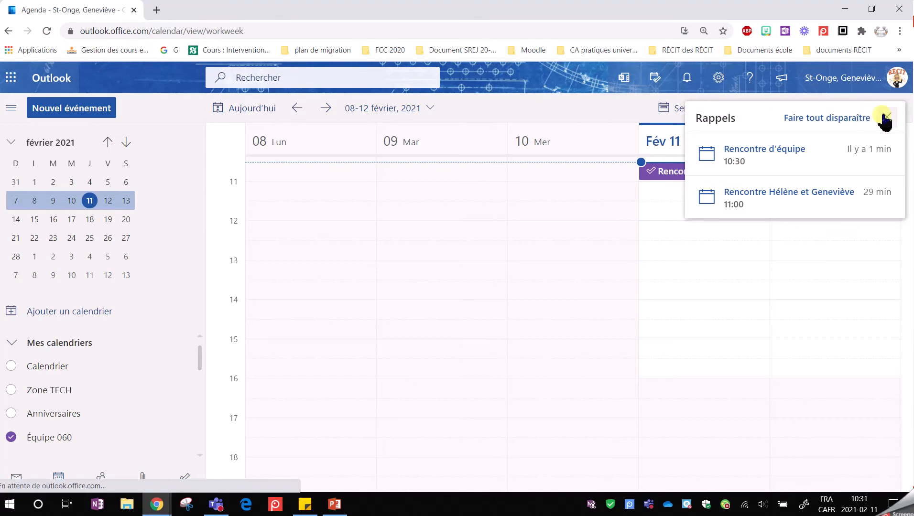
click(886, 118)
click(719, 80)
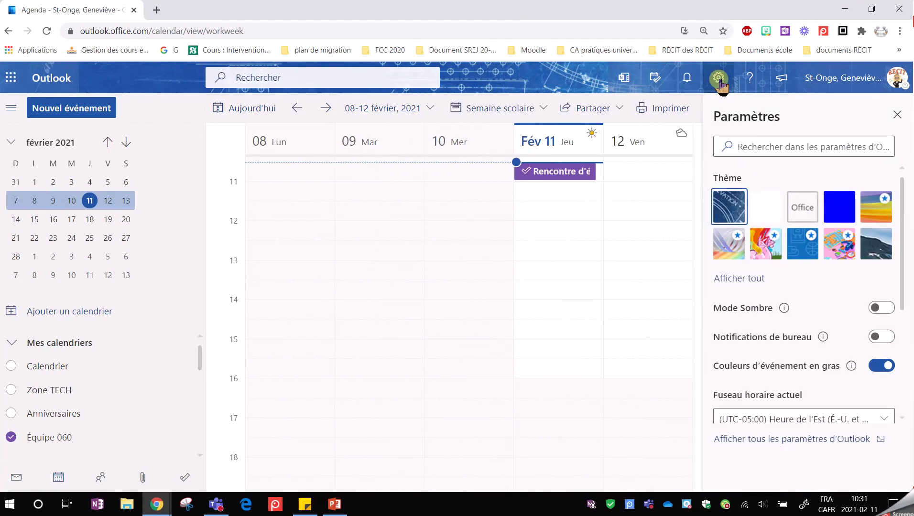
click(771, 439)
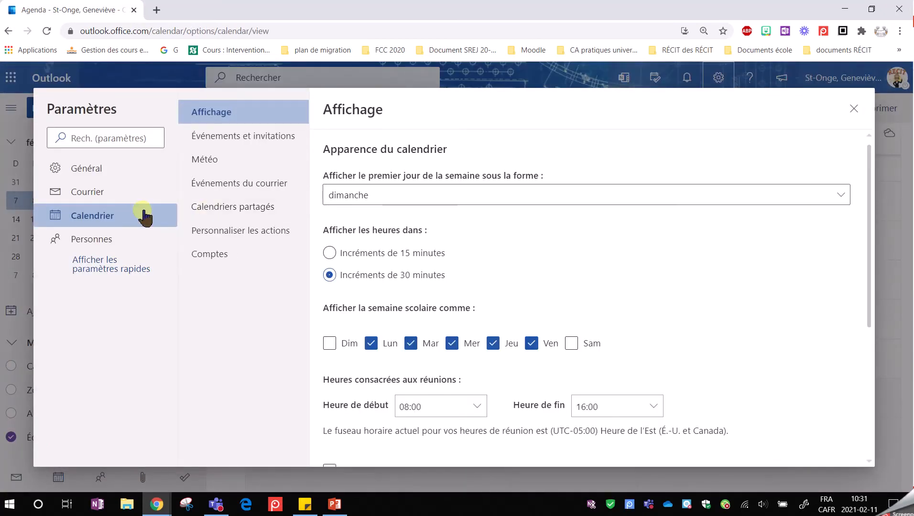
click(232, 213)
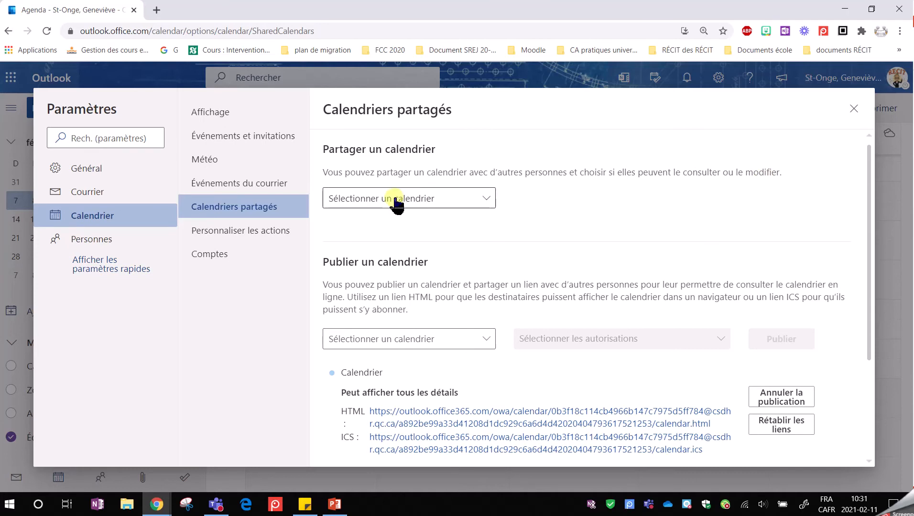
Step: Examine the permission levels offered for sharing the Équipe 060 calendar with a contact, without sending the invitation
click(486, 198)
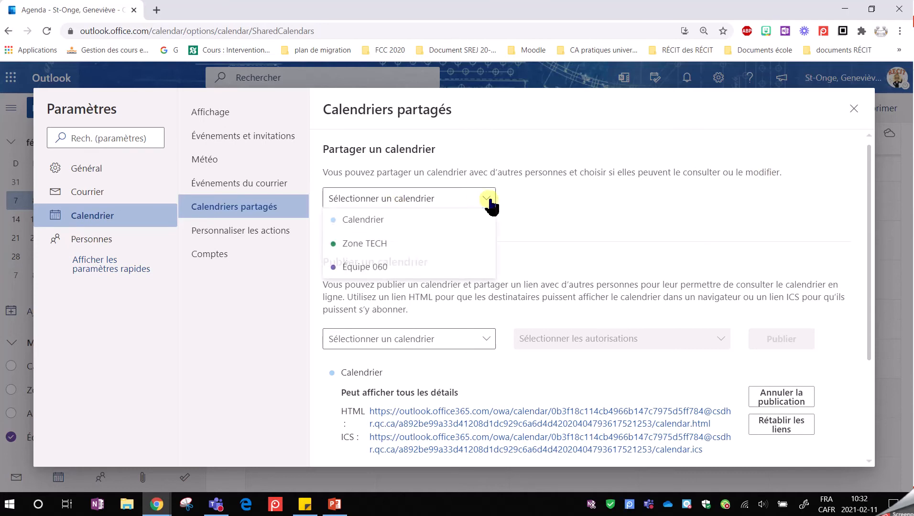
click(405, 267)
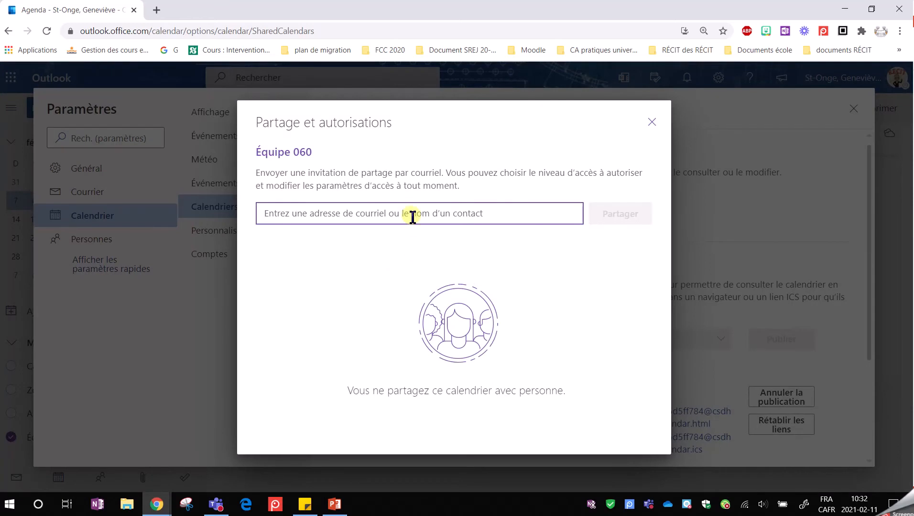
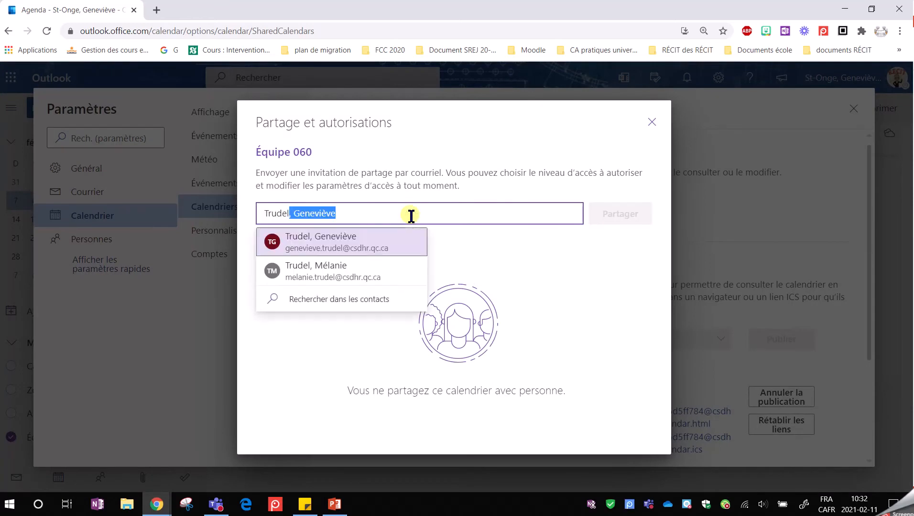
click(376, 248)
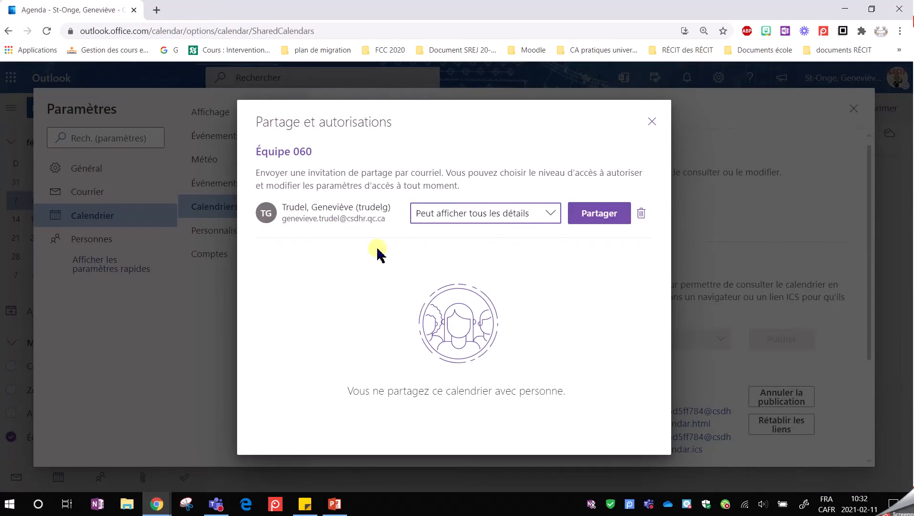
click(554, 213)
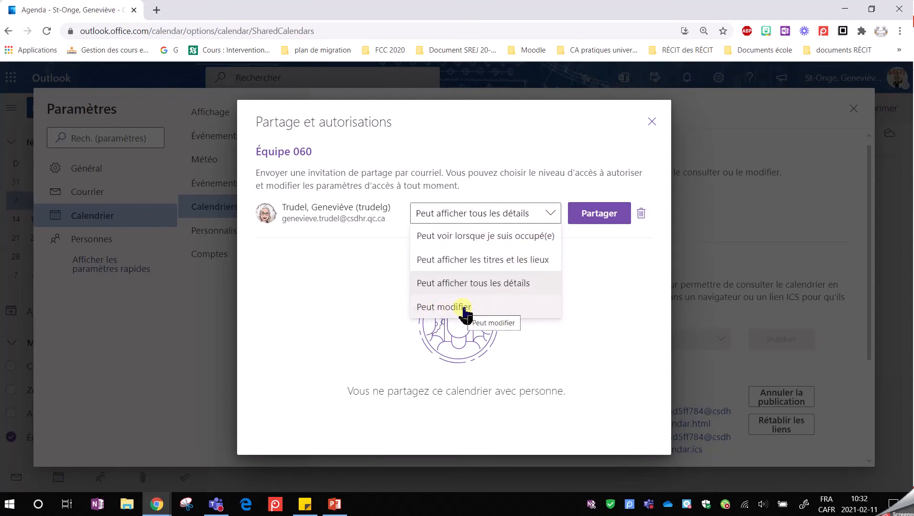
click(653, 123)
Step: Publish the Équipe 060 calendar with the permission "Peut afficher tous les détails"
scroll(556, 292, down, 1)
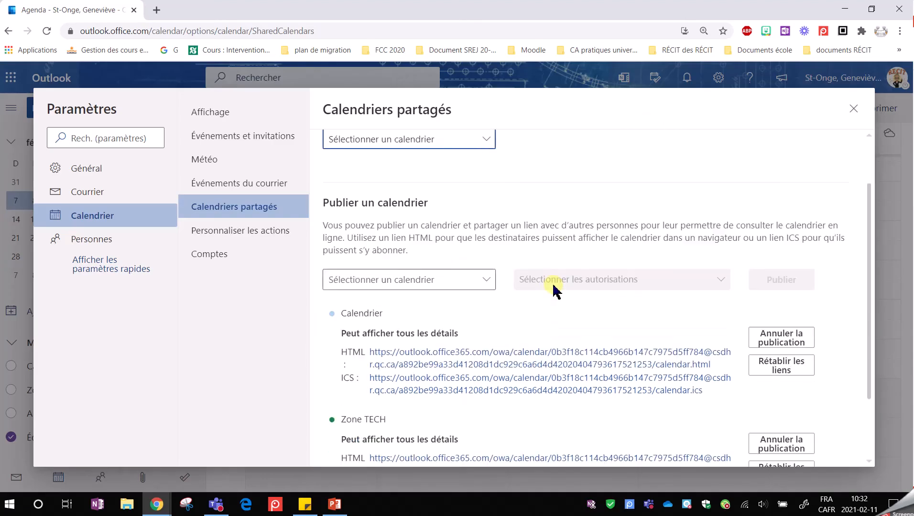
click(488, 281)
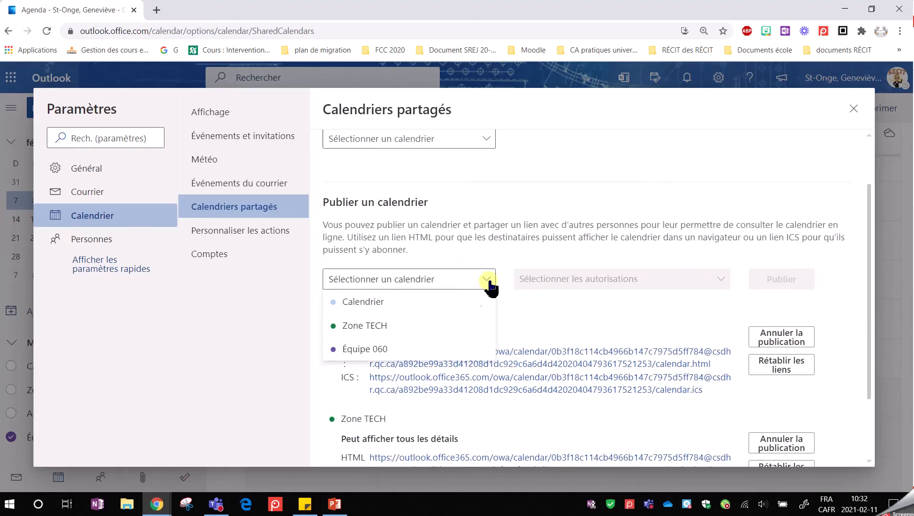
click(393, 349)
click(643, 282)
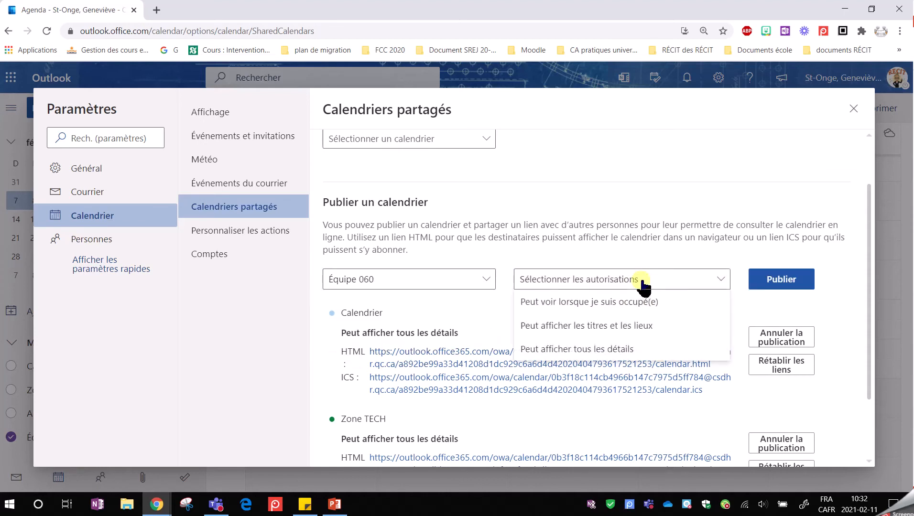
click(591, 355)
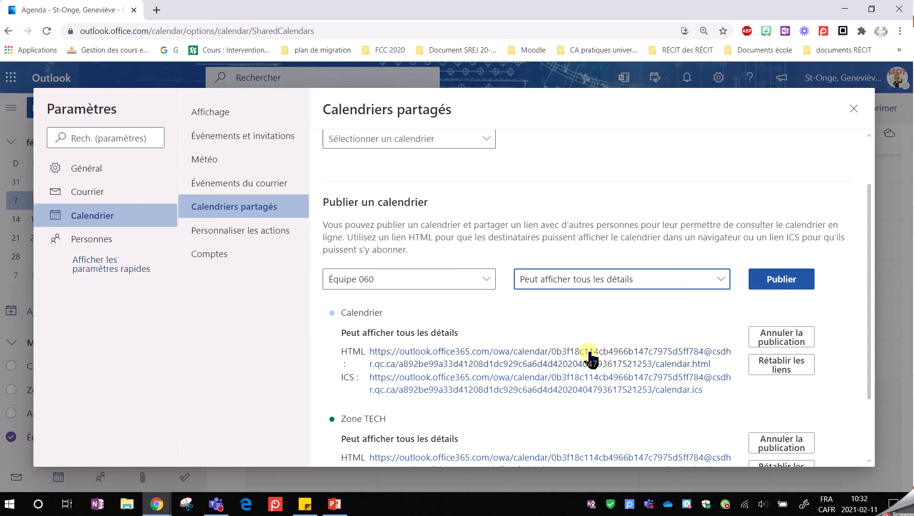
click(779, 281)
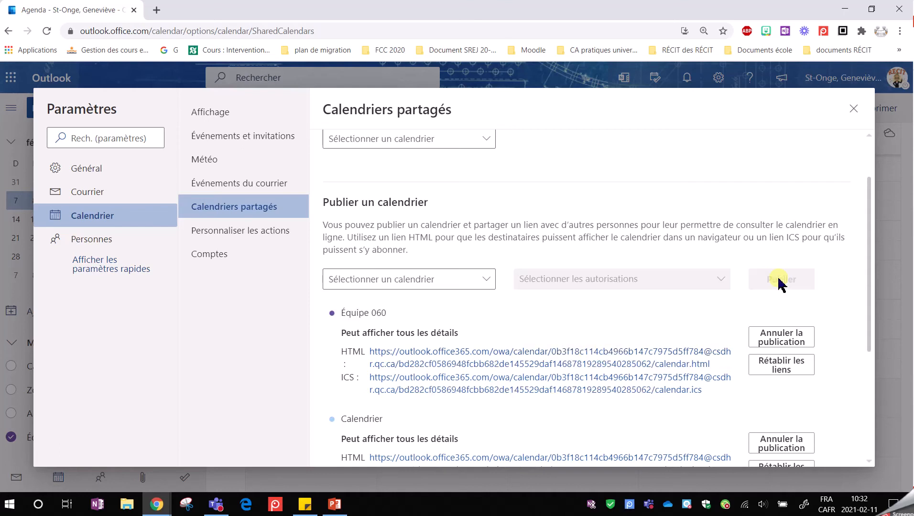
Step: Copy the HTML link of the published Équipe 060 calendar and close the settings
scroll(465, 333, down, 1)
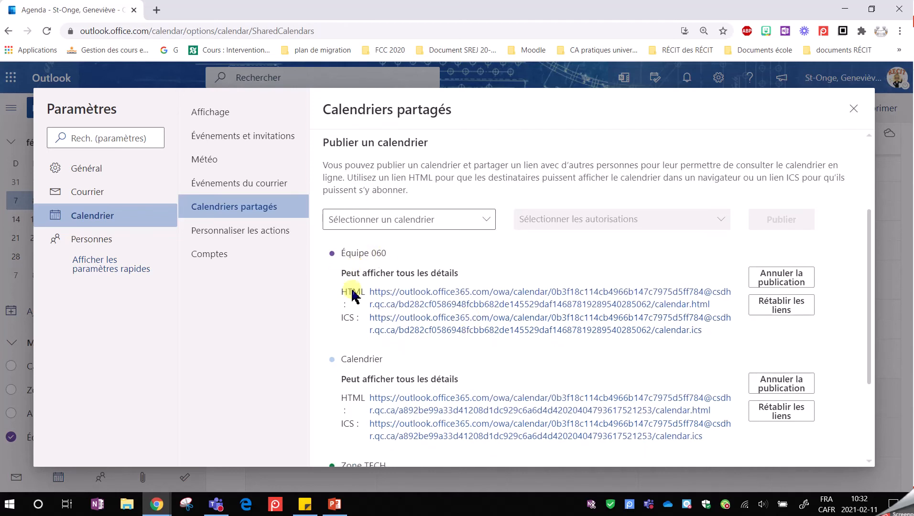
click(429, 296)
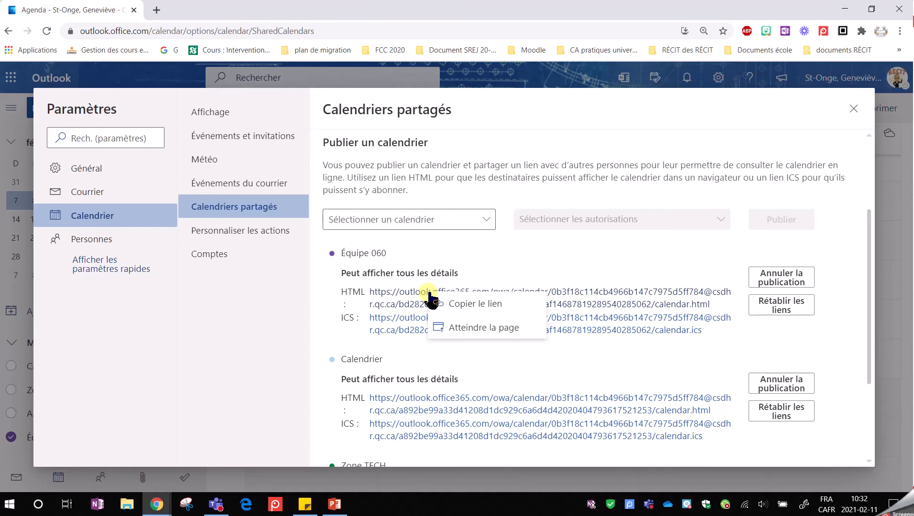
click(483, 306)
click(512, 317)
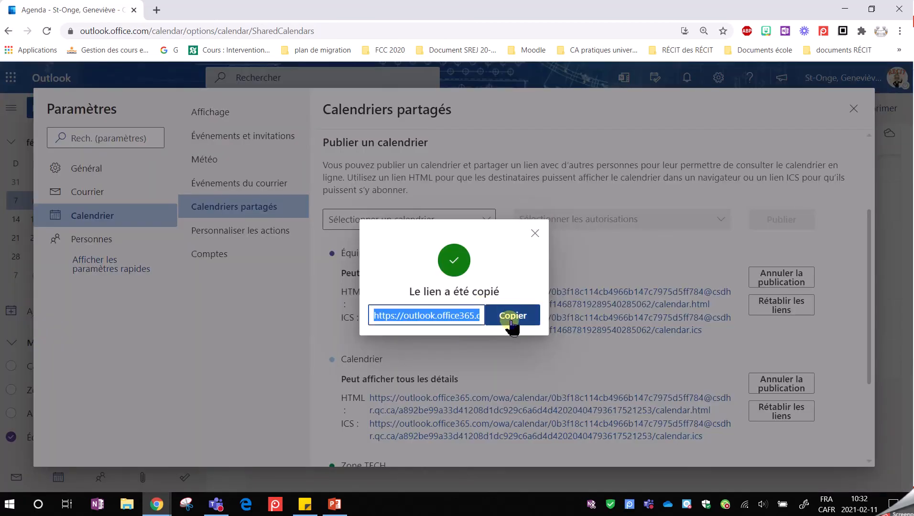
click(854, 113)
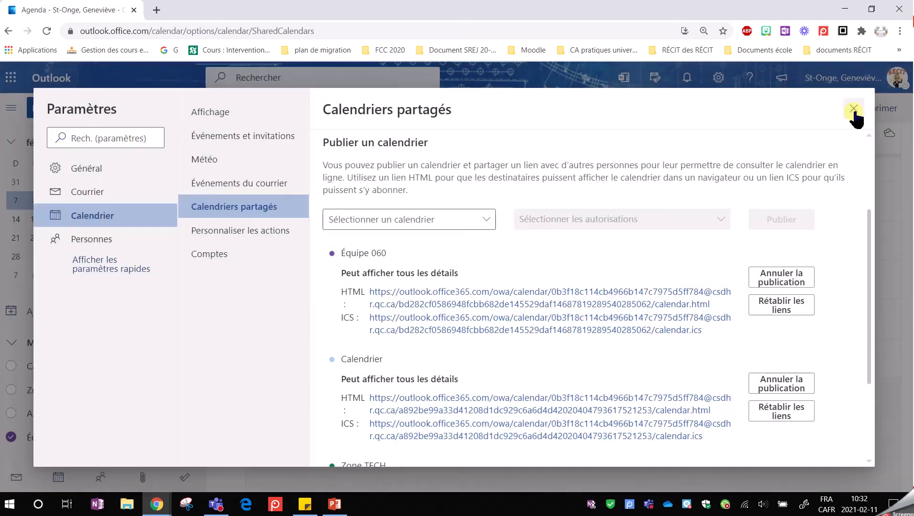
click(854, 113)
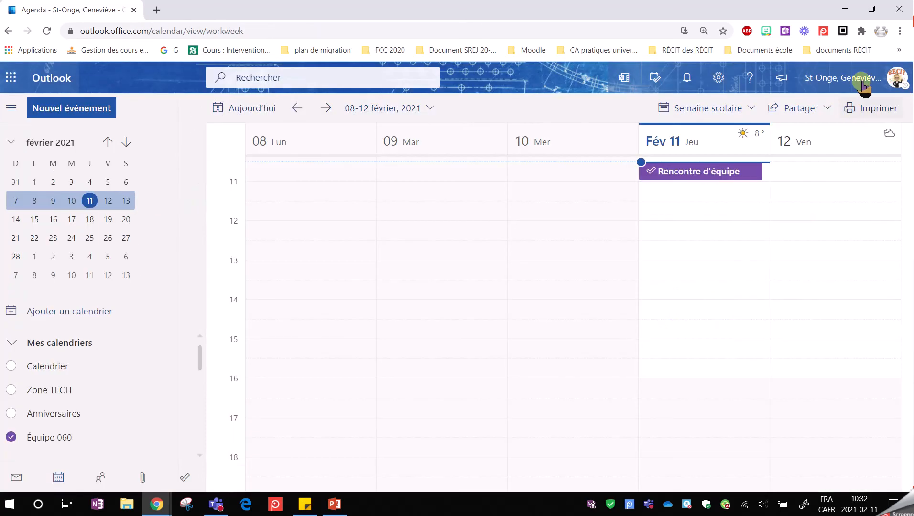
Step: Minimize the browser and switch to Microsoft Teams with its window maximized
click(845, 9)
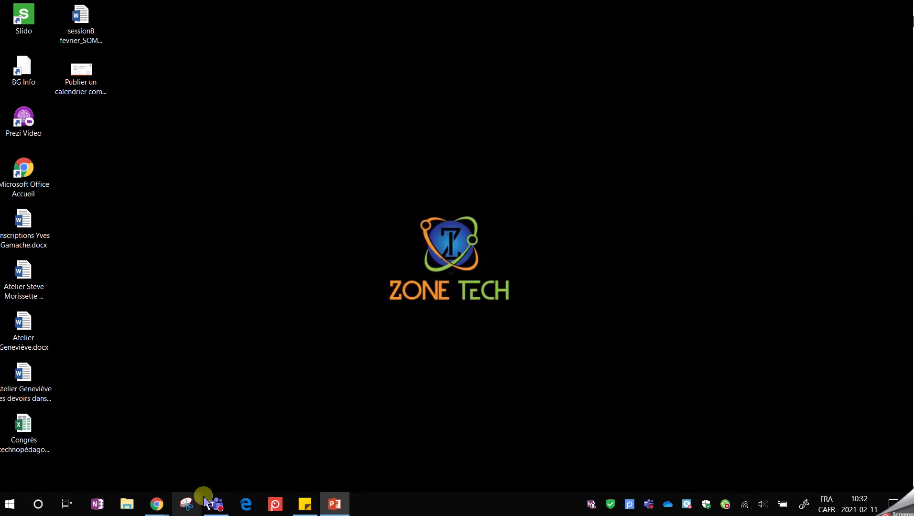
click(216, 504)
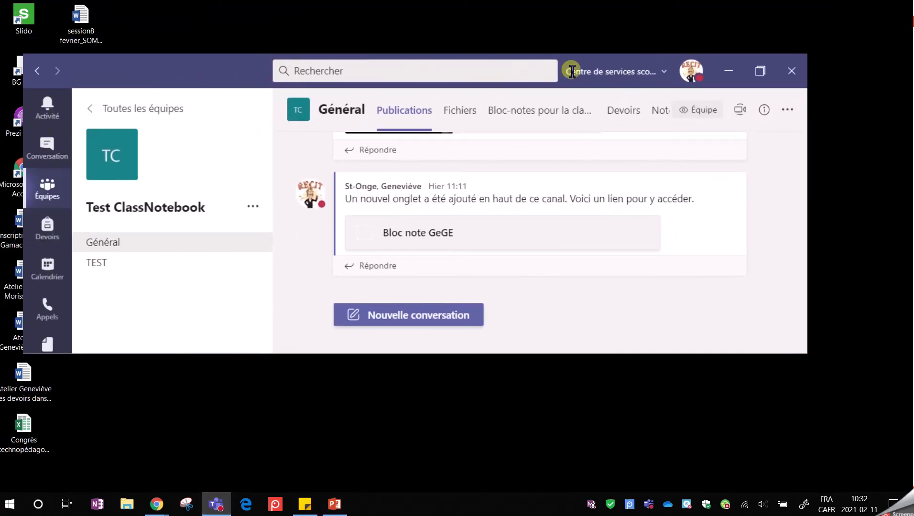
click(759, 72)
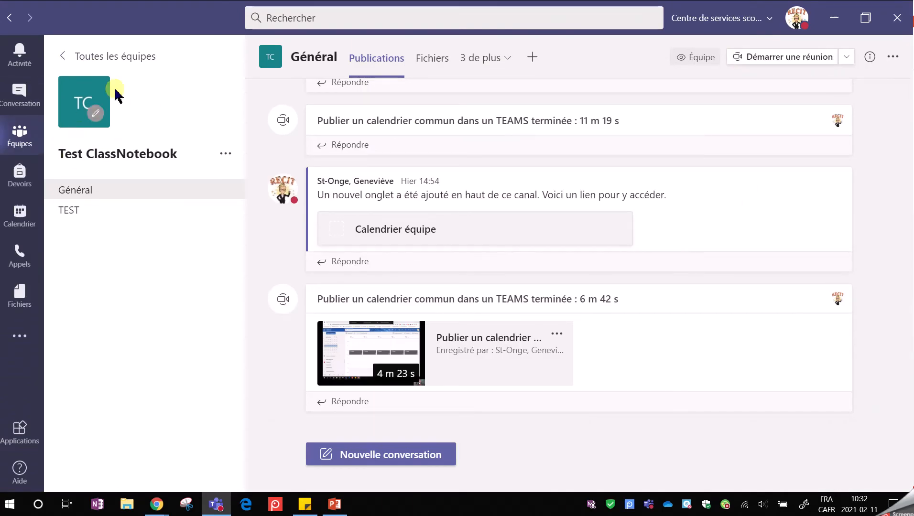
Step: Add a Site web tab named "calendrier d'équipe école" to the Général channel using the copied calendar link, keeping the channel post enabled
click(532, 59)
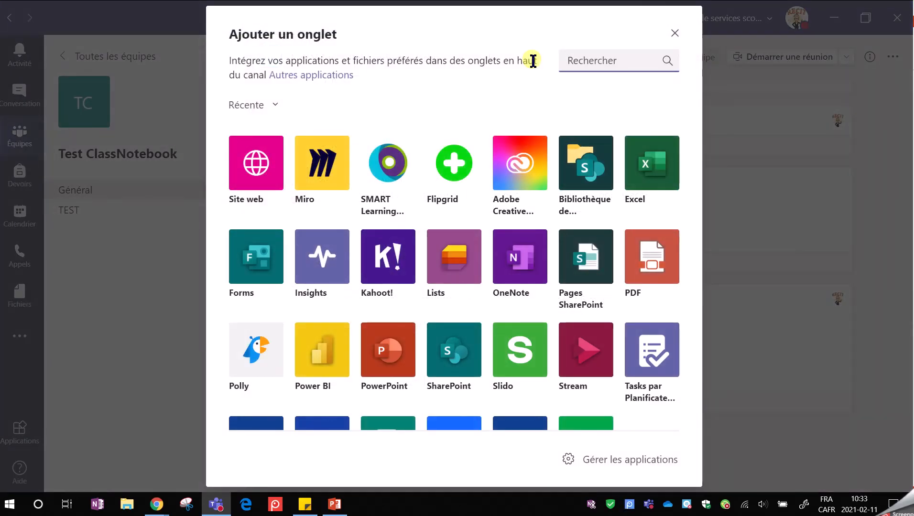
click(256, 172)
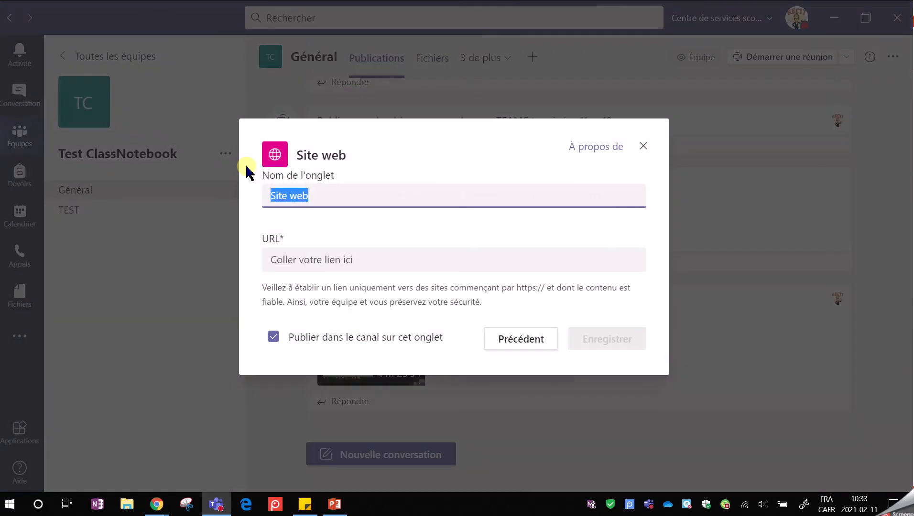
text(calendrier d'équip)
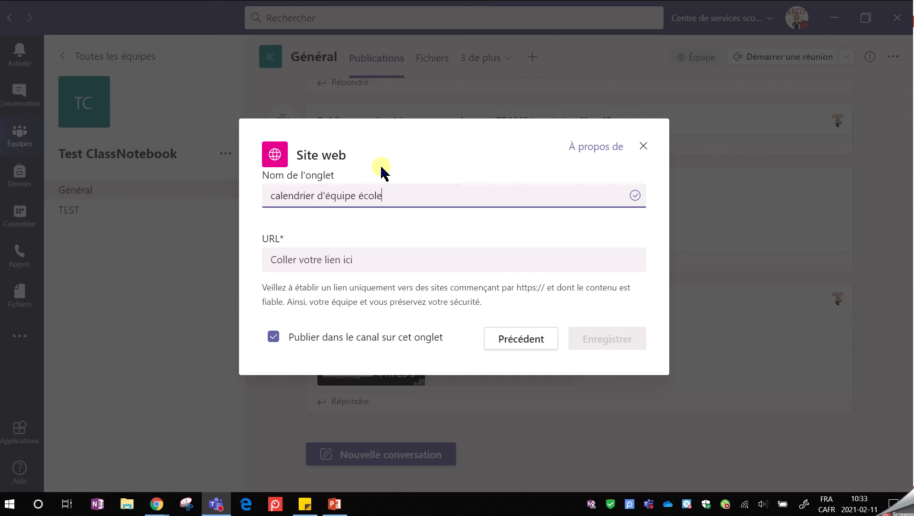
click(315, 258)
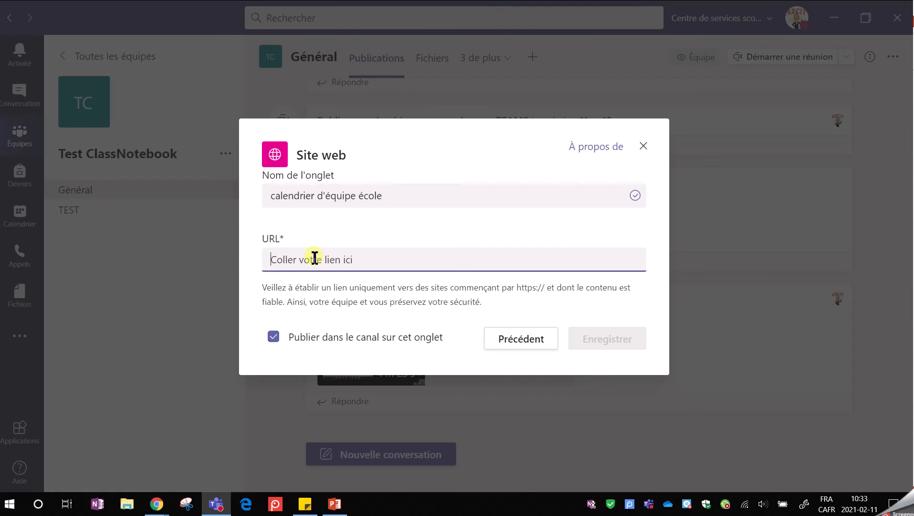
key(ctrl+v)
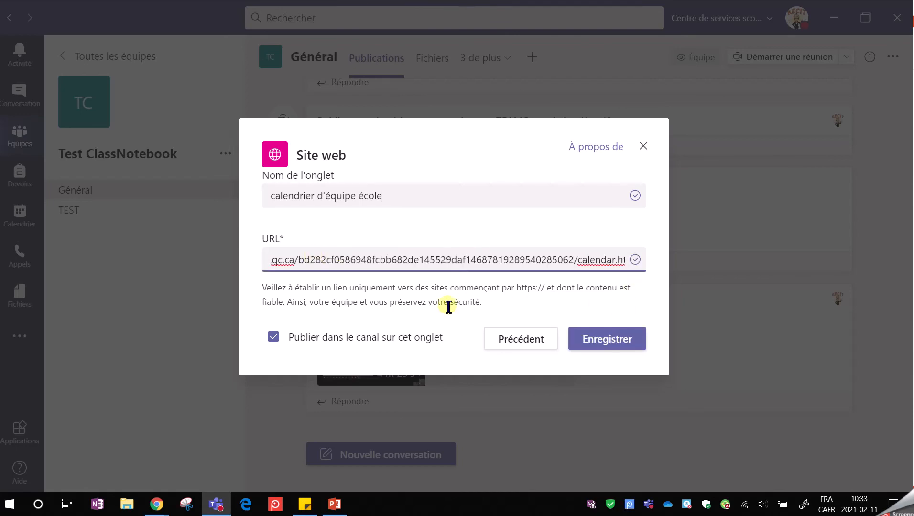
click(273, 336)
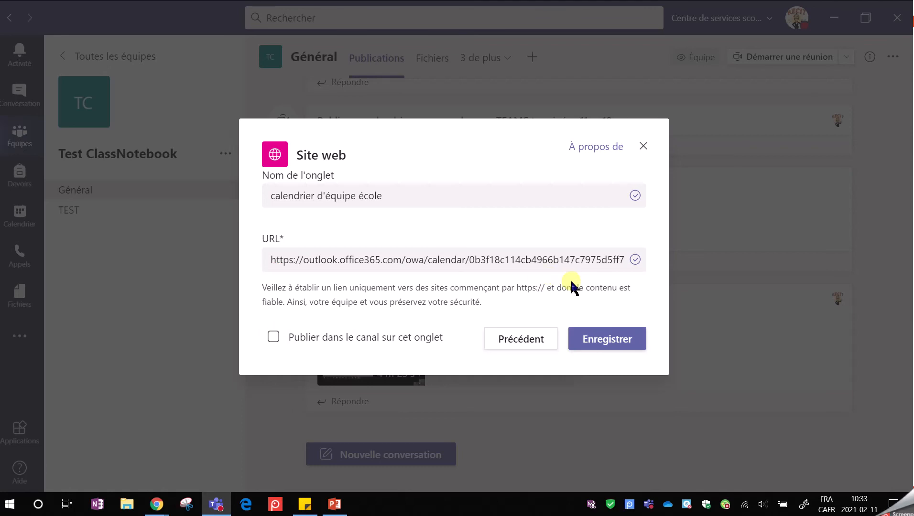
click(274, 337)
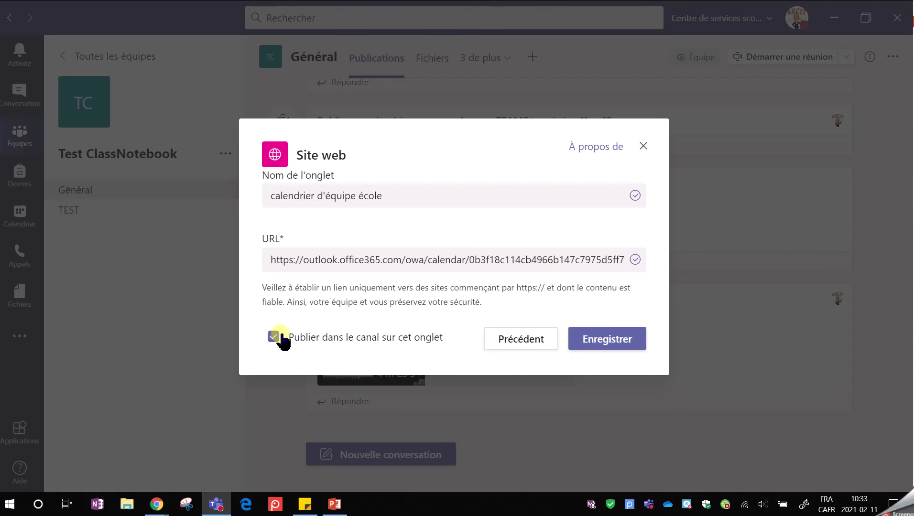
click(610, 342)
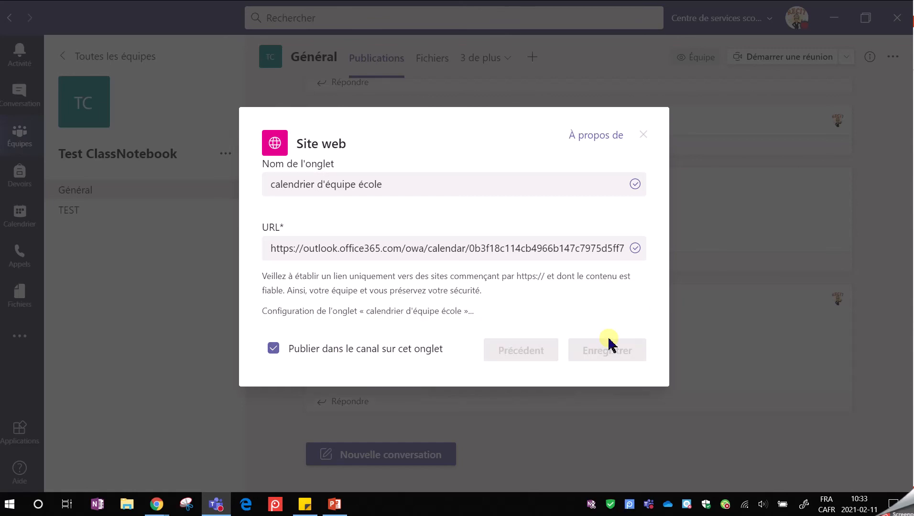